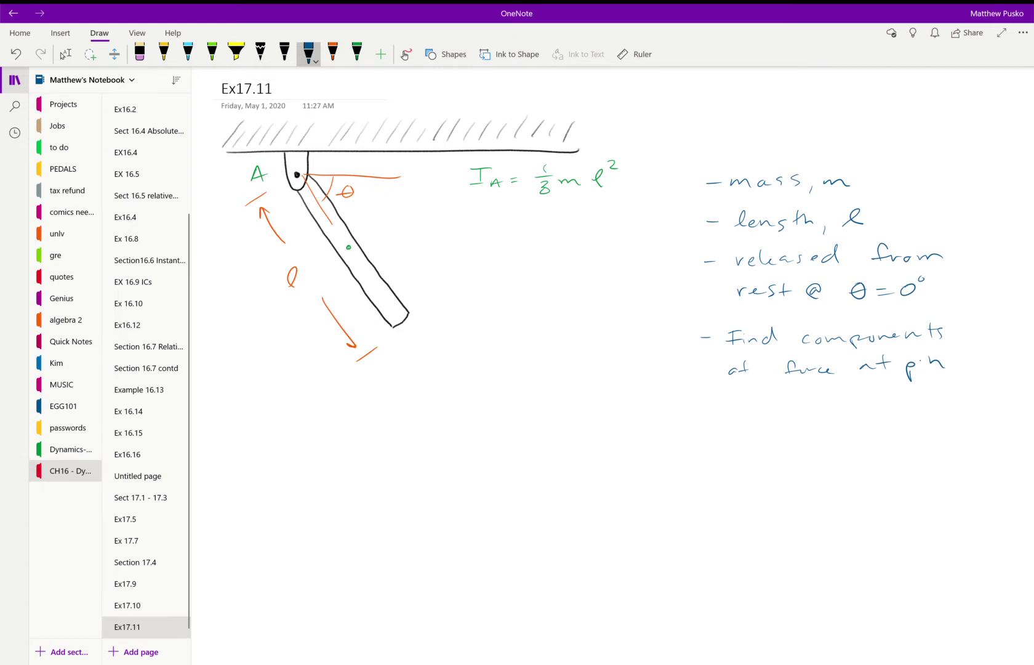
- Bracket the given mass and length, and loop an arrow from pin A to the I_A formula
left_click_drag(712, 171, 703, 236)
mouse_move(354, 189)
left_mouse_down()
mouse_move(475, 180)
mouse_move(309, 167)
left_mouse_up()
left_click_drag(448, 202, 438, 220)
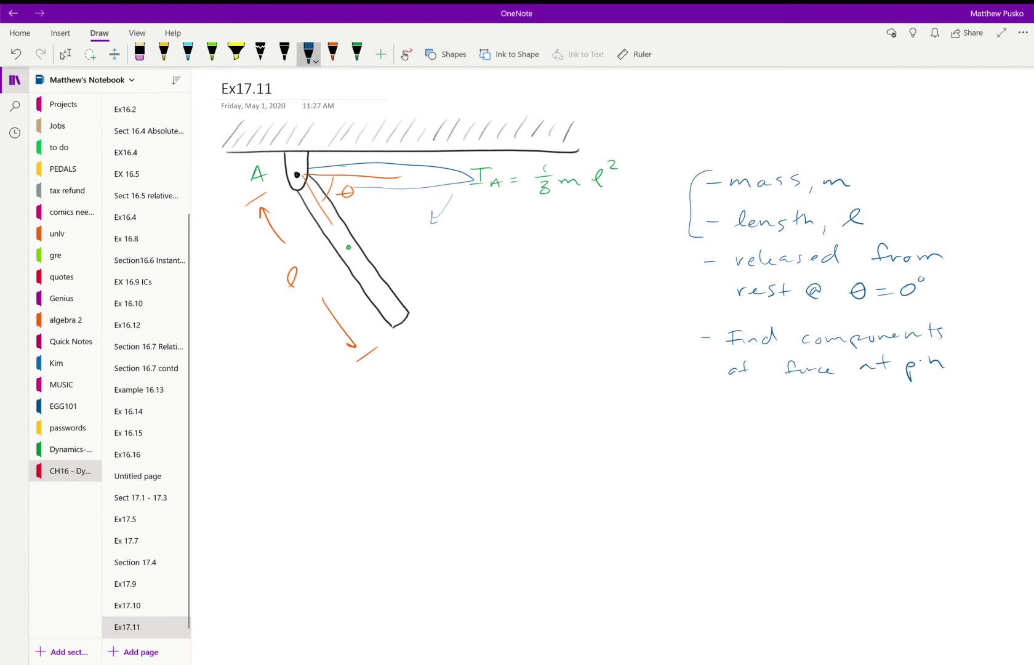
- Sketch the rod hanging from pin A, underline I_A = 1/3 mℓ², and mark an arc at the centre
left_click_drag(295, 191, 297, 336)
mouse_move(289, 311)
left_mouse_down()
mouse_move(291, 341)
mouse_move(309, 308)
mouse_move(301, 348)
left_mouse_up()
mouse_move(468, 194)
left_mouse_down()
mouse_move(480, 204)
mouse_move(622, 196)
left_mouse_up()
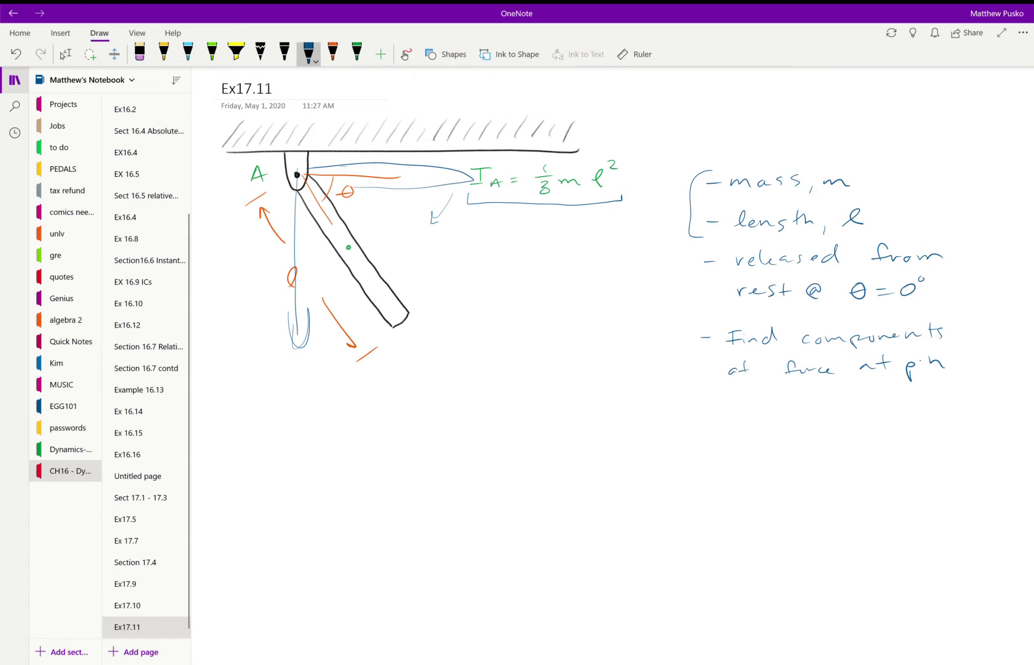
left_click_drag(341, 246, 354, 243)
- Write ΣFn below the diagram and start the free-body rod outline beside it
left_click_drag(254, 377, 253, 401)
mouse_move(262, 382)
left_mouse_down()
mouse_move(261, 397)
mouse_move(272, 378)
left_mouse_up()
left_click_drag(261, 388, 284, 408)
mouse_move(496, 249)
left_mouse_down()
mouse_move(486, 251)
mouse_move(574, 372)
mouse_move(581, 350)
mouse_move(493, 246)
left_mouse_up()
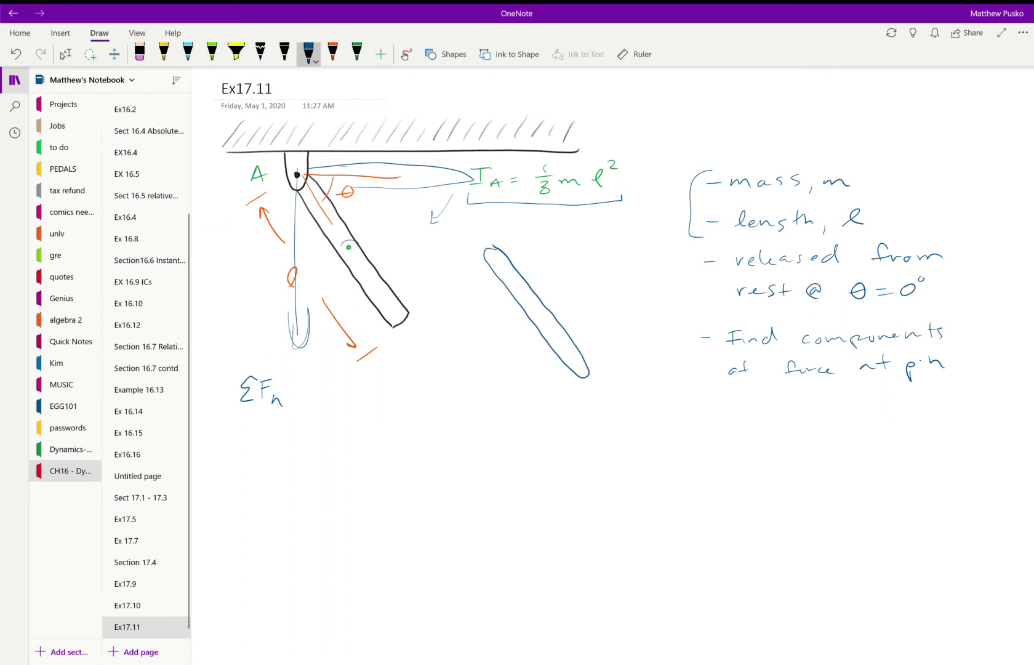
- In green ink, label the pin force At at the top of the free-body rod
left_click(356, 54)
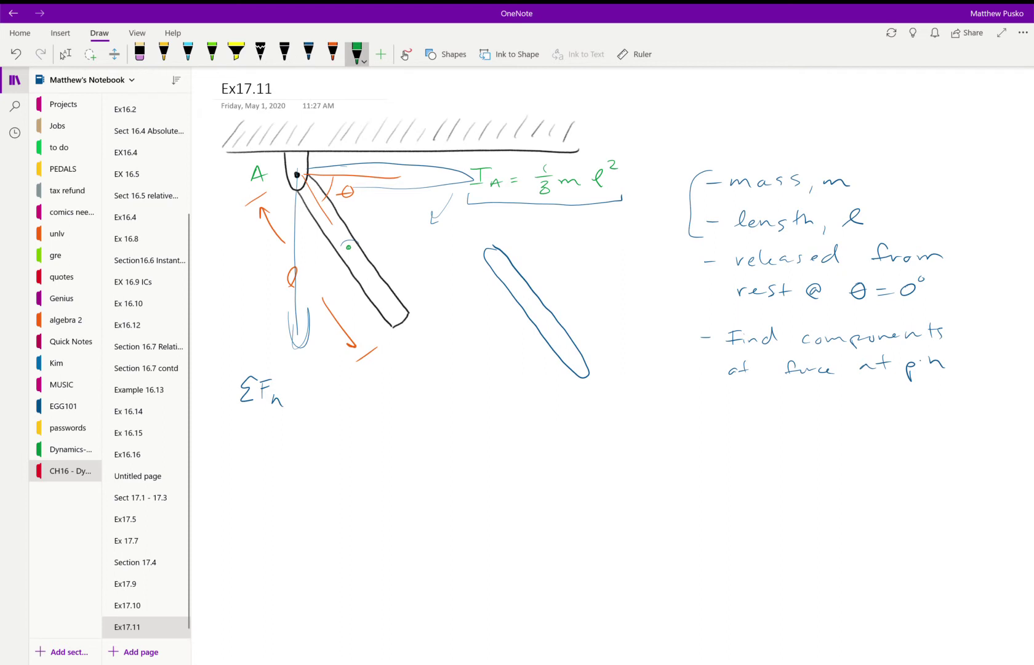
mouse_move(490, 249)
left_mouse_down()
mouse_move(457, 220)
mouse_move(471, 225)
left_mouse_up()
left_click_drag(492, 213, 496, 227)
mouse_move(489, 222)
left_mouse_down()
mouse_move(508, 229)
mouse_move(445, 283)
mouse_move(453, 258)
mouse_move(466, 262)
left_mouse_up()
left_click_drag(460, 256, 468, 255)
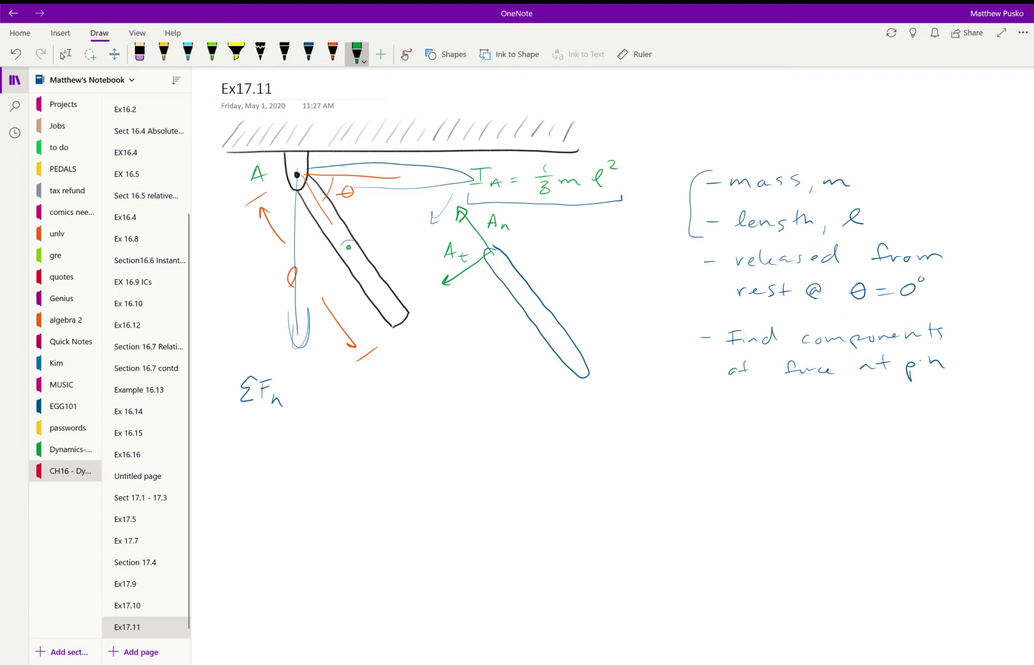
- Add the mg weight arrow, the ℓ/2 dimension and angle θ to the free-body rod
mouse_move(534, 309)
left_mouse_down()
mouse_move(527, 365)
mouse_move(533, 358)
mouse_move(499, 336)
mouse_move(515, 332)
mouse_move(514, 354)
left_mouse_up()
left_click_drag(534, 308, 571, 280)
mouse_move(494, 246)
left_mouse_down()
mouse_move(533, 217)
mouse_move(563, 269)
left_mouse_up()
left_click_drag(525, 226, 582, 266)
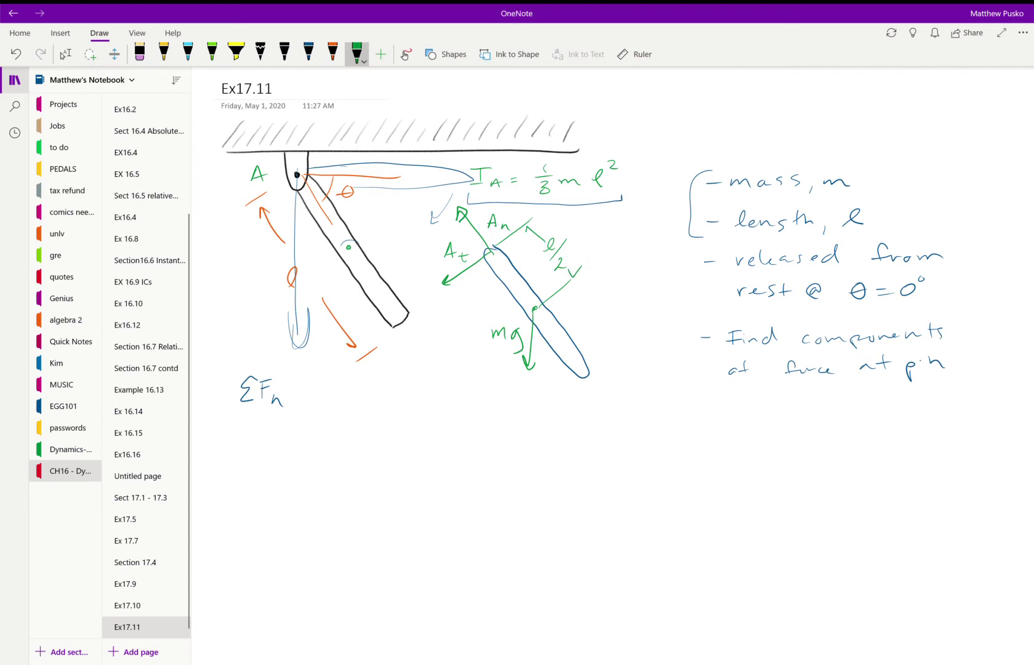
mouse_move(541, 311)
left_mouse_down()
mouse_move(566, 342)
mouse_move(554, 331)
mouse_move(545, 357)
mouse_move(555, 350)
left_mouse_up()
- Complete ΣFn = m(ω²rG), wrapping ω²rG in dark-blue parentheses
mouse_move(321, 390)
left_mouse_down()
mouse_move(339, 399)
mouse_move(372, 379)
mouse_move(379, 396)
mouse_move(389, 386)
left_mouse_up()
left_click_drag(400, 390, 404, 406)
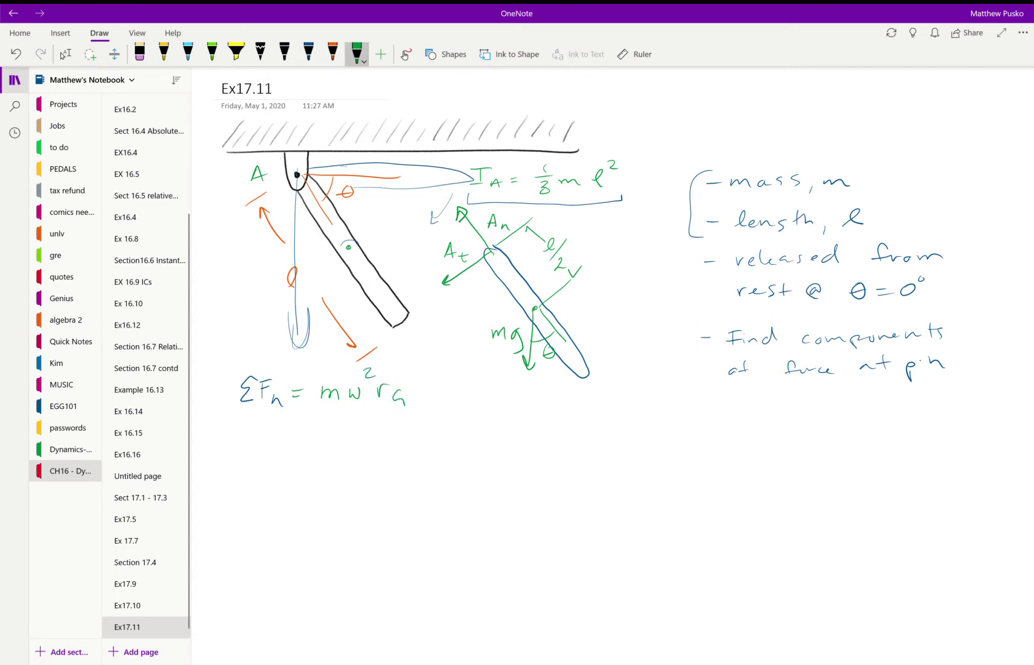
left_click(308, 54)
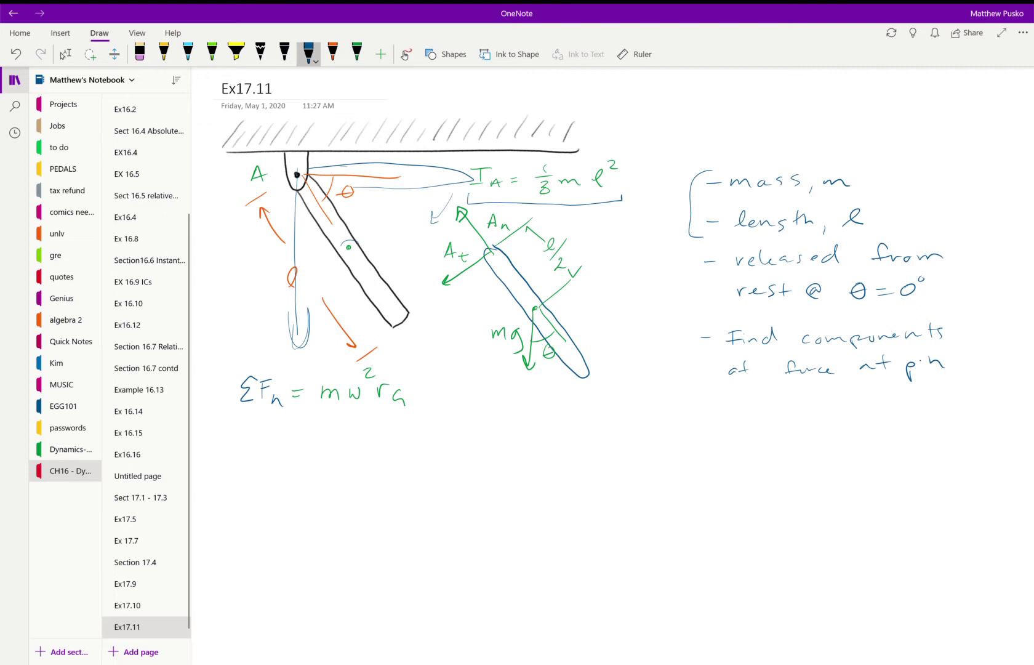
left_click_drag(355, 363, 348, 405)
left_click_drag(402, 360, 411, 407)
- Write An − mg sinθ = m[ω²(ℓ/2)] below the ΣFn equation
mouse_move(227, 451)
left_mouse_down()
mouse_move(233, 431)
mouse_move(238, 452)
left_mouse_up()
mouse_move(229, 444)
left_mouse_down()
mouse_move(322, 441)
mouse_move(320, 455)
mouse_move(341, 448)
left_mouse_up()
left_click_drag(347, 448, 368, 441)
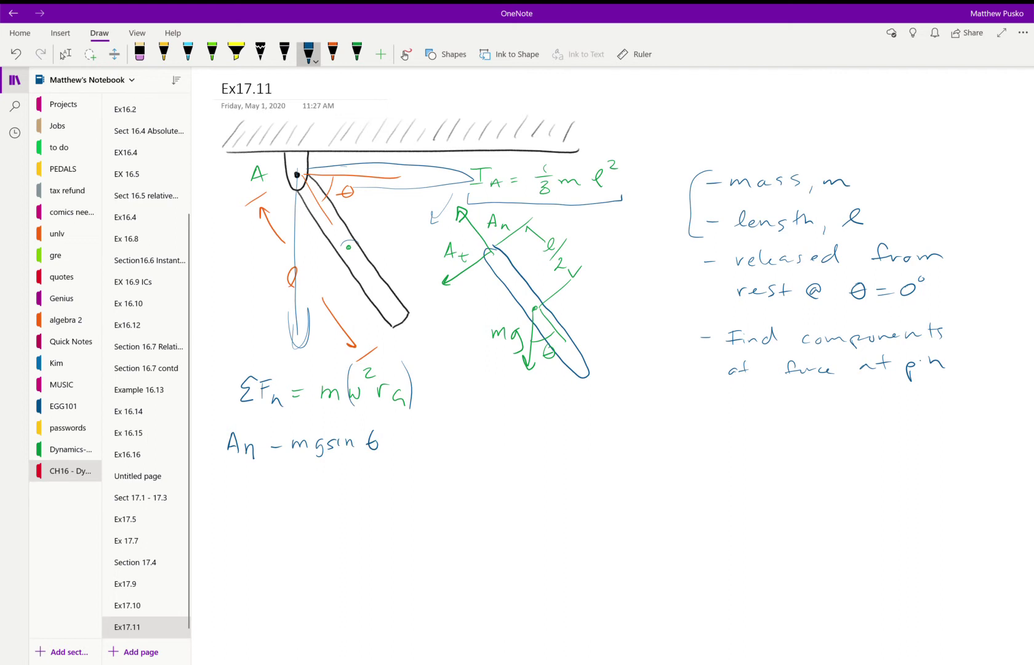
mouse_move(545, 313)
left_mouse_down()
mouse_move(574, 348)
mouse_move(579, 331)
left_mouse_up()
mouse_move(408, 439)
left_mouse_down()
mouse_move(464, 445)
mouse_move(489, 416)
mouse_move(484, 460)
mouse_move(512, 436)
left_mouse_up()
mouse_move(526, 420)
left_mouse_down()
mouse_move(525, 451)
mouse_move(543, 424)
mouse_move(565, 451)
left_mouse_up()
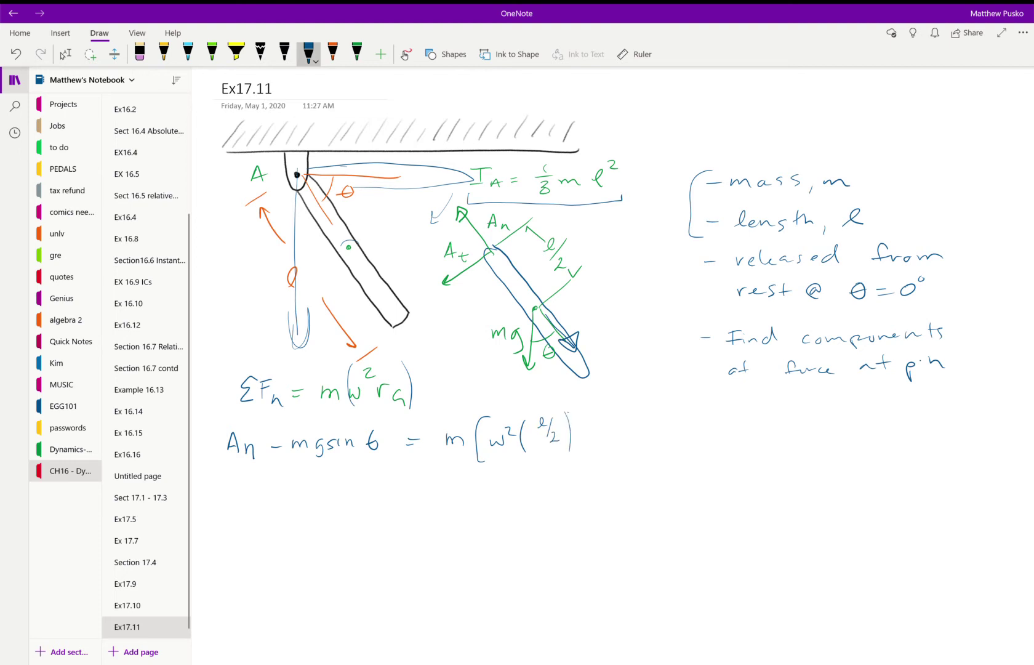
mouse_move(571, 411)
left_mouse_down()
mouse_move(582, 461)
mouse_move(570, 462)
left_mouse_up()
- Draw and label the rG arrow along the rod sketch, and circle 1 beside the equation
left_click_drag(307, 183, 340, 237)
mouse_move(321, 227)
left_mouse_down()
mouse_move(342, 234)
mouse_move(332, 239)
left_mouse_up()
left_click_drag(359, 200, 364, 217)
left_click_drag(372, 208, 385, 225)
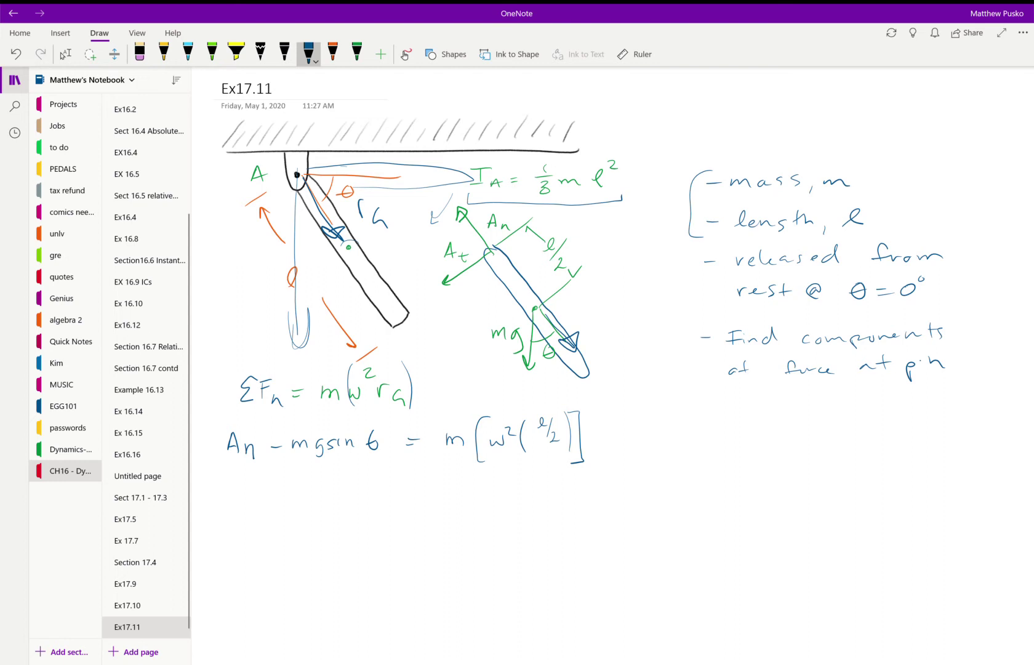
left_click_drag(210, 430, 207, 432)
scroll(517, 369, "down", 1)
- Write ΣFt = m(αr) below equation 1 and trace arrows on the An and At forces
mouse_move(247, 409)
left_mouse_down()
mouse_move(236, 427)
mouse_move(252, 430)
left_mouse_up()
left_click_drag(249, 409, 263, 409)
mouse_move(259, 416)
left_mouse_down()
mouse_move(258, 426)
mouse_move(266, 419)
left_mouse_up()
left_click_drag(274, 423, 280, 426)
left_click_drag(285, 423, 292, 422)
left_click_drag(285, 426, 292, 426)
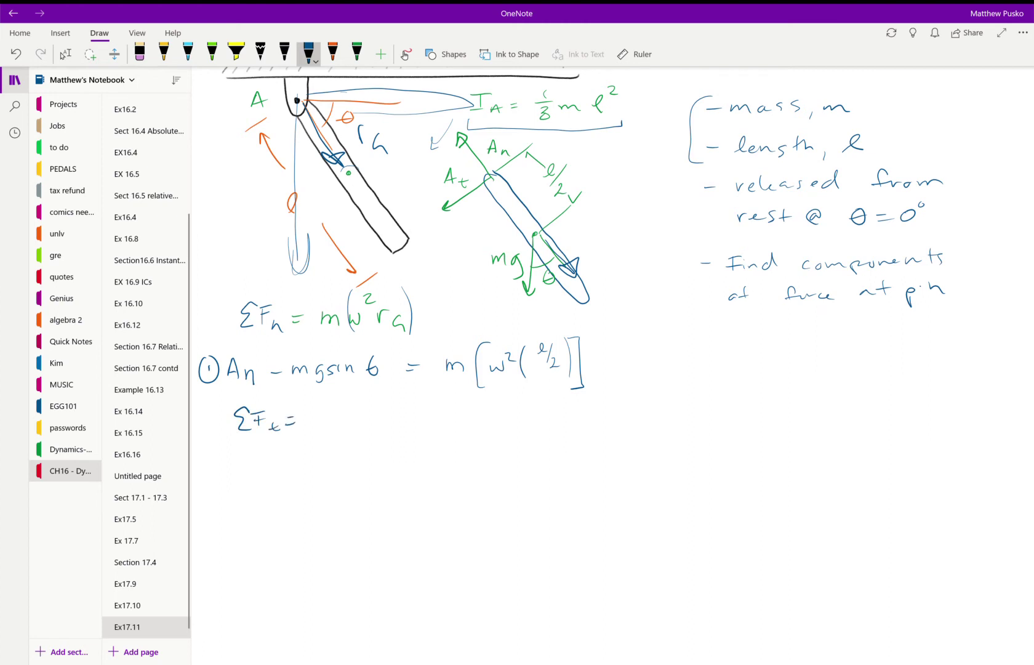
left_click_drag(310, 424, 334, 425)
left_click_drag(360, 399, 361, 445)
left_click_drag(431, 396, 445, 440)
left_click_drag(389, 389, 398, 394)
mouse_move(394, 392)
left_mouse_down()
mouse_move(405, 391)
mouse_move(373, 430)
mouse_move(400, 425)
left_mouse_up()
mouse_move(406, 416)
left_mouse_down()
mouse_move(407, 426)
mouse_move(421, 414)
mouse_move(428, 433)
left_mouse_up()
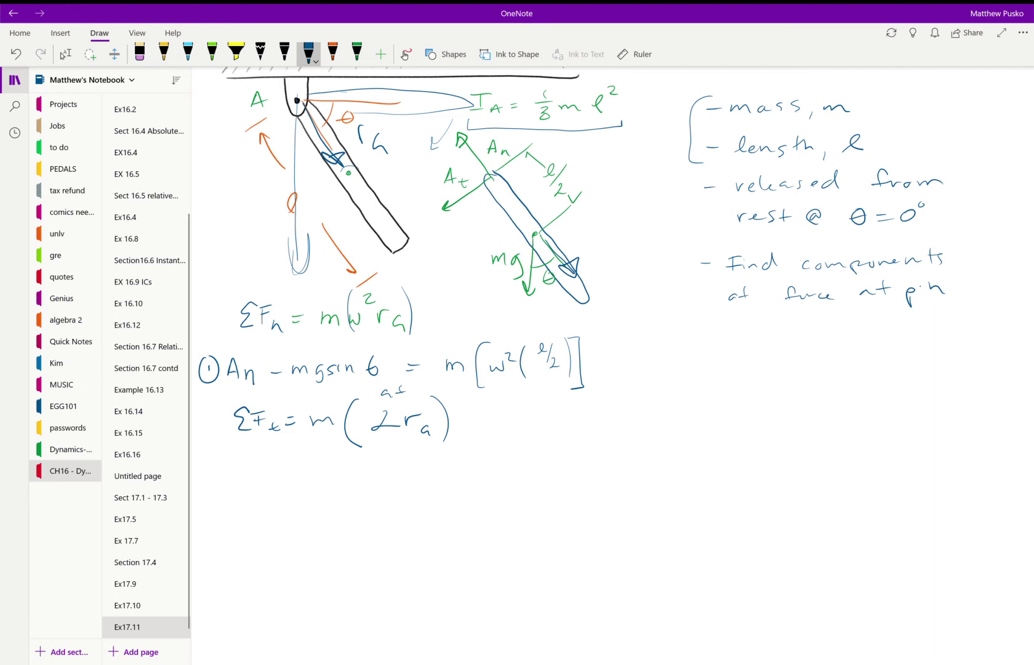
mouse_move(489, 178)
left_mouse_down()
mouse_move(546, 137)
mouse_move(535, 153)
left_mouse_up()
left_click_drag(444, 208, 486, 181)
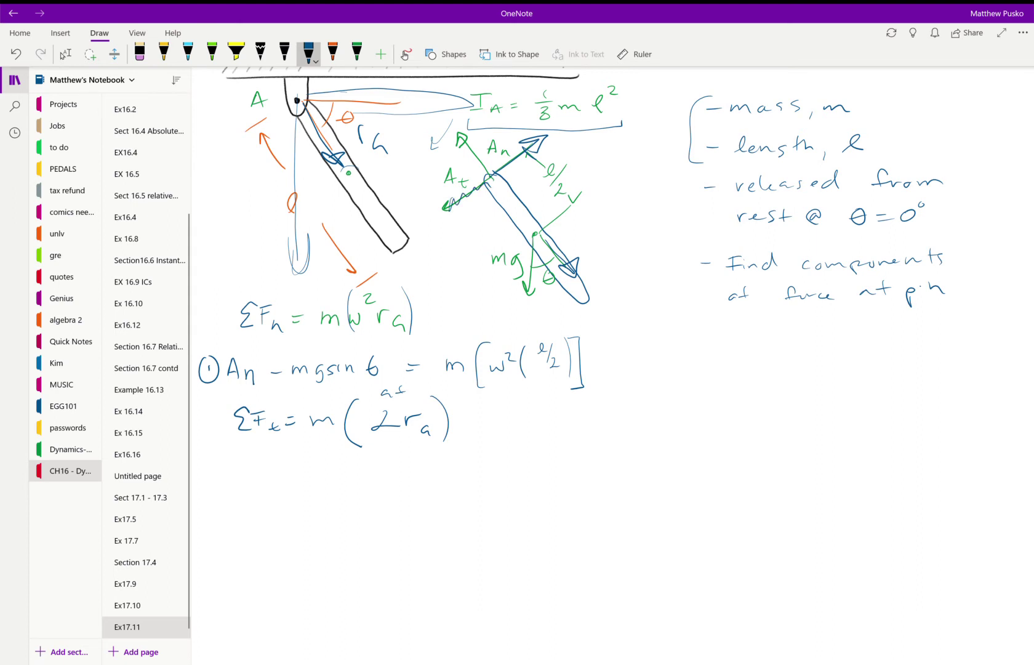
- Write the tangential equation At + mg cosθ = mα(ℓ/2)
mouse_move(239, 509)
left_mouse_down()
mouse_move(242, 487)
mouse_move(251, 508)
left_mouse_up()
left_click_drag(240, 500, 264, 520)
left_click_drag(256, 513, 301, 512)
left_click_drag(295, 506, 339, 508)
left_click_drag(351, 501, 348, 523)
mouse_move(364, 496)
left_mouse_down()
mouse_move(361, 508)
mouse_move(374, 501)
left_mouse_up()
mouse_move(386, 498)
left_mouse_down()
mouse_move(381, 510)
mouse_move(411, 498)
left_mouse_up()
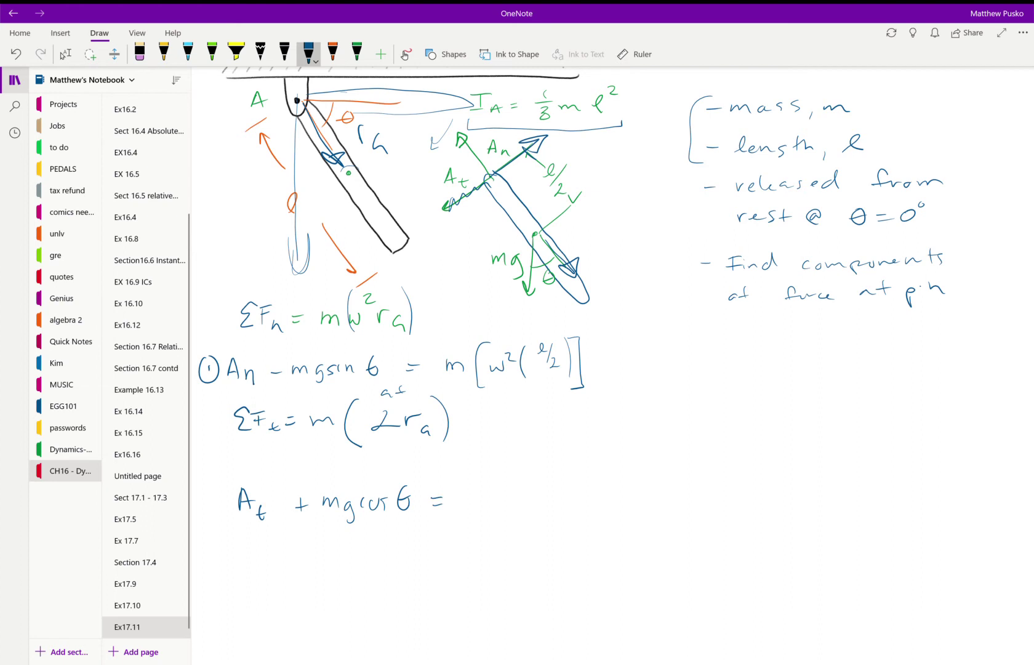
left_click_drag(469, 501, 491, 503)
mouse_move(516, 486)
left_mouse_down()
mouse_move(547, 525)
mouse_move(565, 475)
mouse_move(562, 500)
left_mouse_up()
left_click_drag(572, 501, 588, 511)
left_click_drag(586, 472, 588, 518)
- Circle 2 to number the tangential equation
scroll(612, 365, "down", 2)
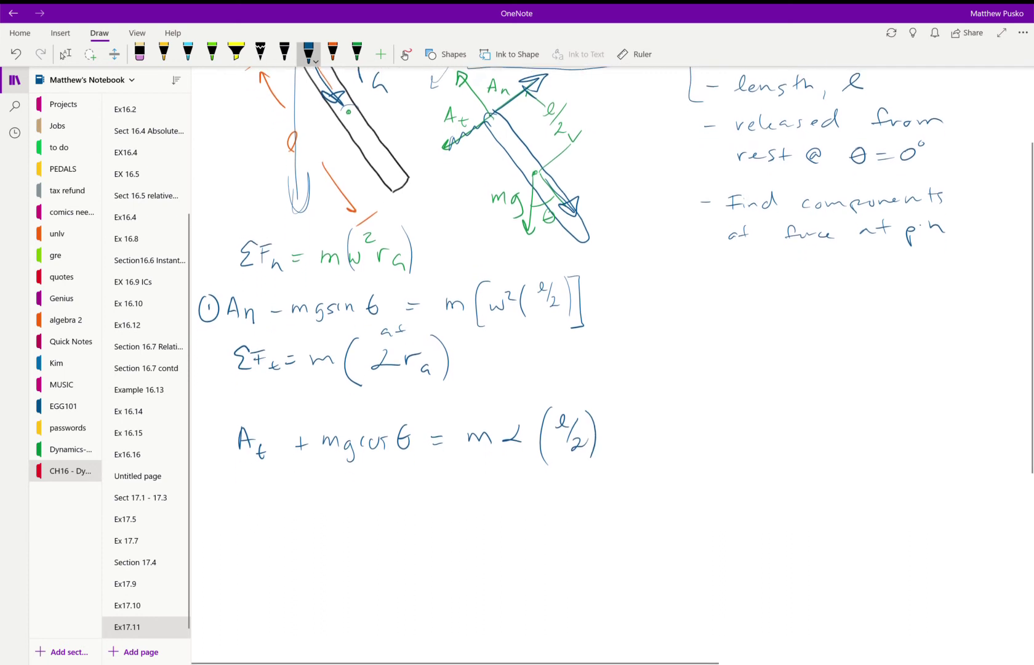
left_click(64, 53)
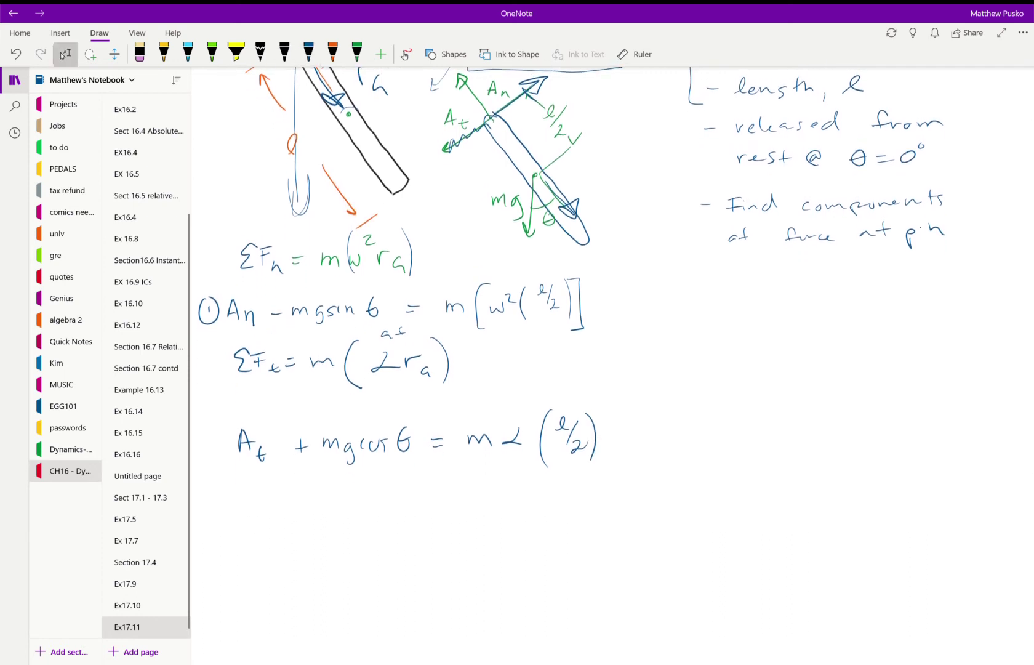
left_click(308, 53)
mouse_move(198, 436)
left_mouse_down()
mouse_move(213, 451)
mouse_move(196, 453)
left_mouse_up()
scroll(612, 365, "down", 2)
scroll(612, 365, "down", 1)
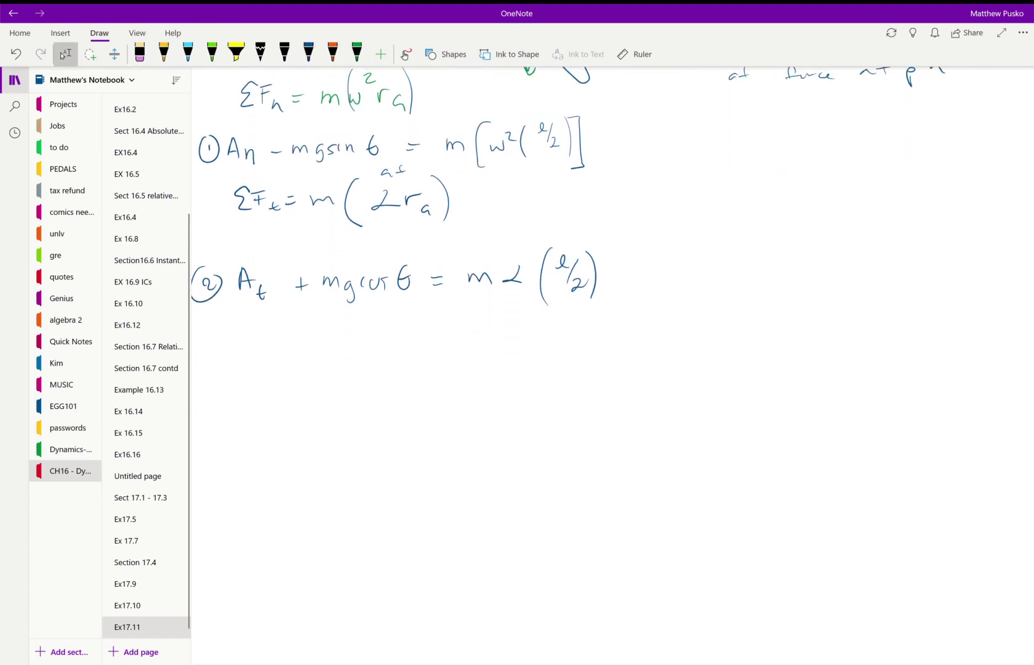
left_click(308, 53)
- Write the moment sum ΣMA = IAα below equation 2
mouse_move(265, 360)
left_mouse_down()
mouse_move(256, 350)
mouse_move(264, 378)
mouse_move(313, 385)
mouse_move(360, 372)
left_mouse_up()
mouse_move(385, 358)
left_mouse_down()
mouse_move(386, 370)
mouse_move(392, 354)
left_mouse_up()
left_click_drag(375, 372, 393, 371)
mouse_move(401, 377)
left_mouse_down()
mouse_move(407, 363)
mouse_move(419, 373)
left_mouse_up()
mouse_move(445, 352)
left_mouse_down()
mouse_move(431, 372)
mouse_move(461, 368)
left_mouse_up()
- Draw the downward weight arrow at mg on the free-body diagram
scroll(613, 351, "up", 4)
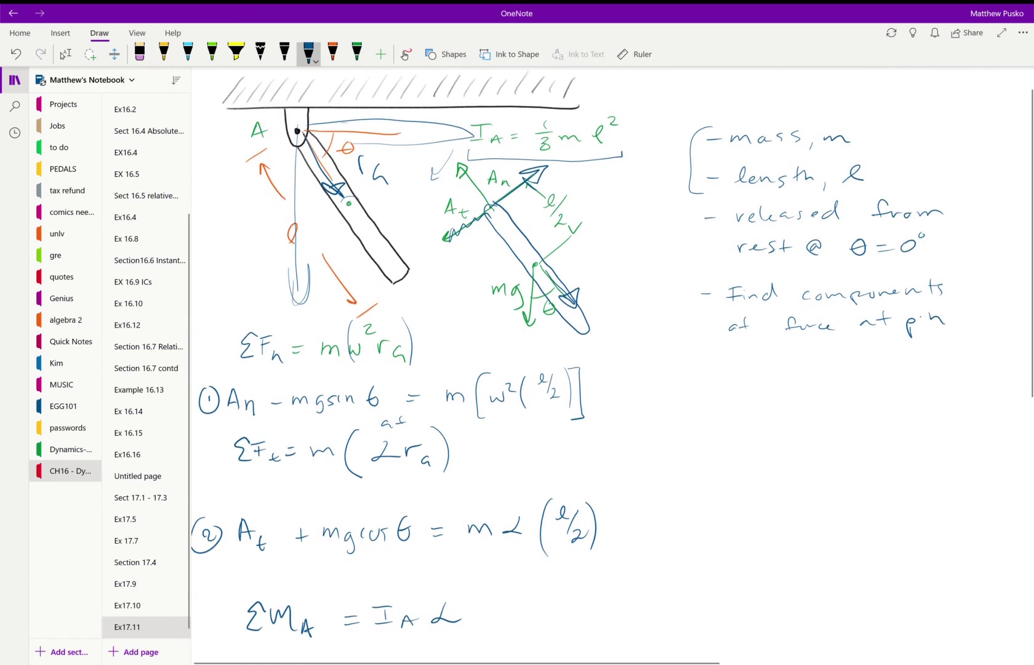
left_click(64, 54)
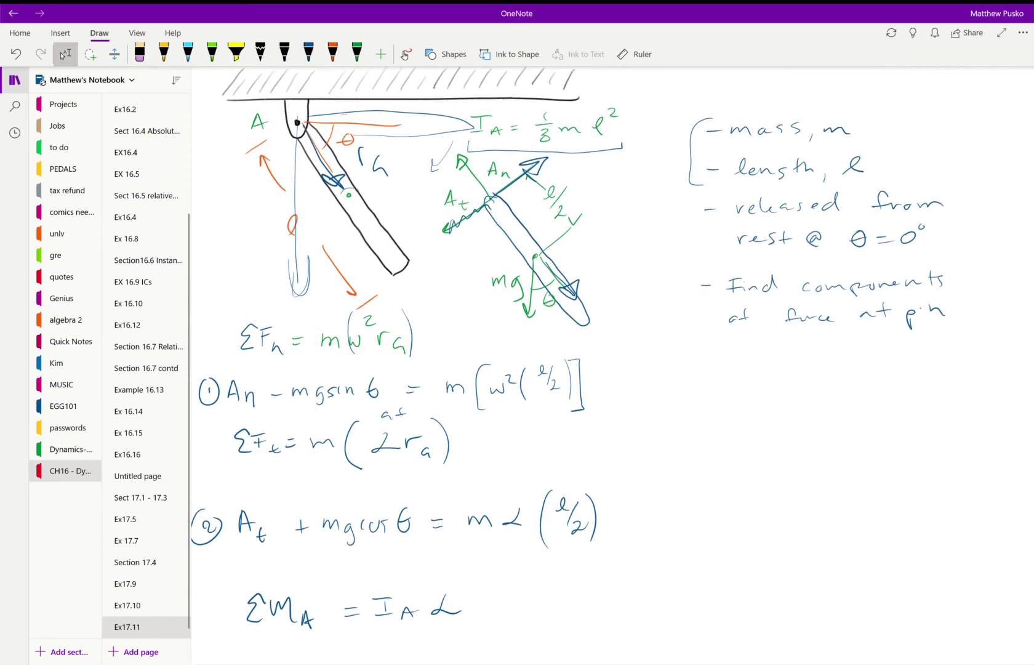
left_click(308, 54)
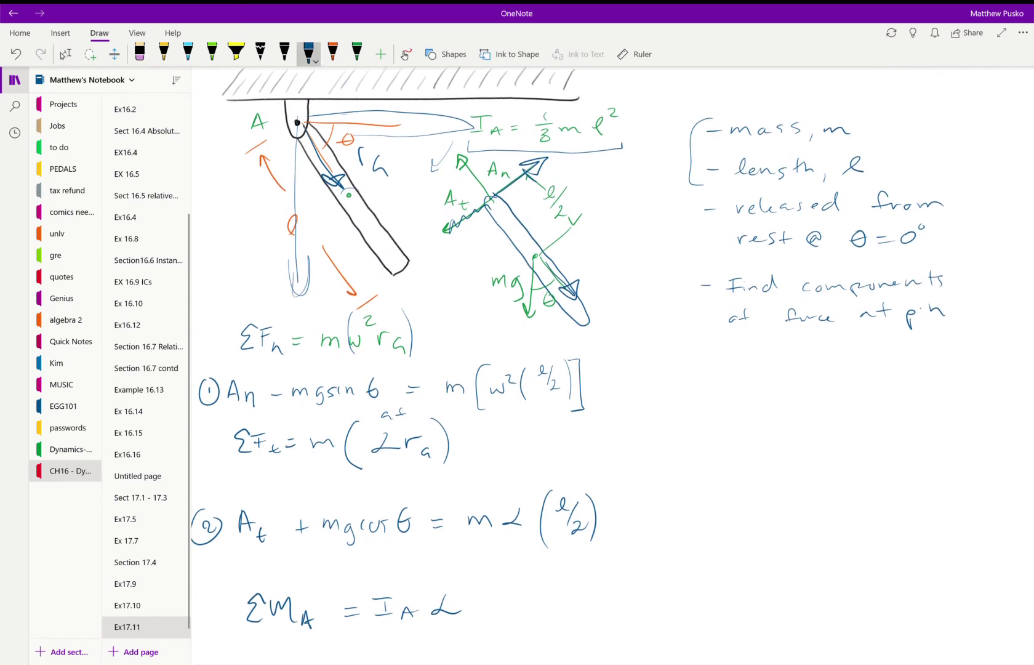
mouse_move(535, 256)
left_mouse_down()
mouse_move(533, 319)
mouse_move(537, 297)
left_mouse_up()
- Write mg cosθ(ℓ/2) below ΣMA = IAα
left_click(65, 54)
scroll(613, 363, "down", 5)
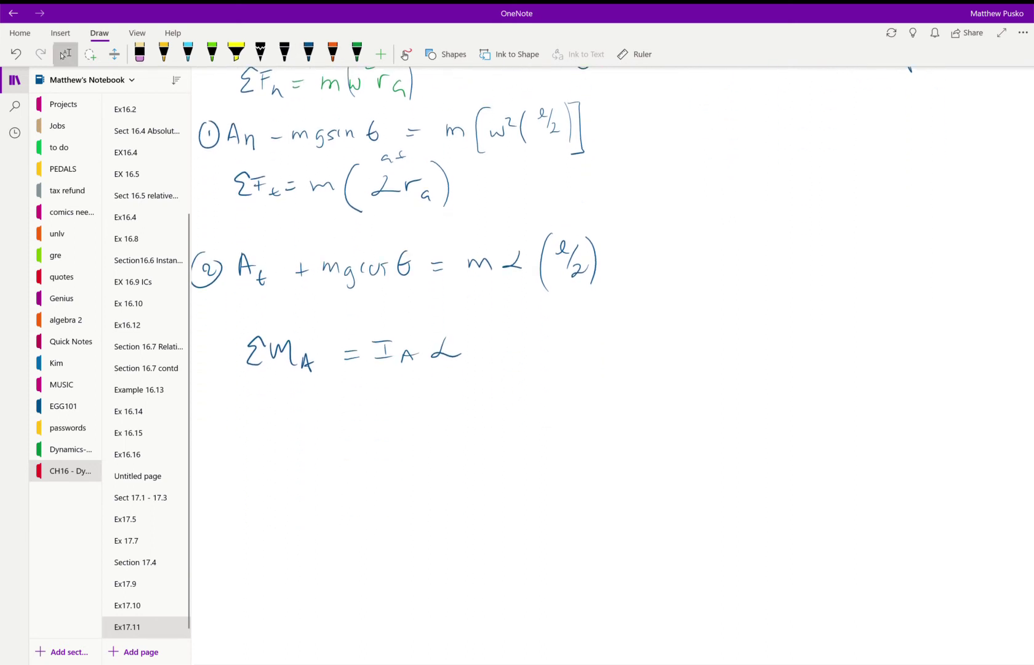
left_click(309, 54)
mouse_move(248, 416)
left_mouse_down()
mouse_move(279, 404)
mouse_move(277, 427)
mouse_move(295, 414)
left_mouse_up()
left_click_drag(300, 406, 310, 414)
mouse_move(331, 397)
left_mouse_down()
mouse_move(327, 412)
mouse_move(332, 398)
left_mouse_up()
mouse_move(324, 406)
left_mouse_down()
mouse_move(351, 386)
mouse_move(357, 427)
mouse_move(376, 397)
left_mouse_up()
mouse_move(365, 405)
left_mouse_down()
mouse_move(384, 425)
mouse_move(423, 402)
left_mouse_up()
- Box the I_A = 1/3 mℓ² formula at the top of the page
scroll(613, 366, "up", 5)
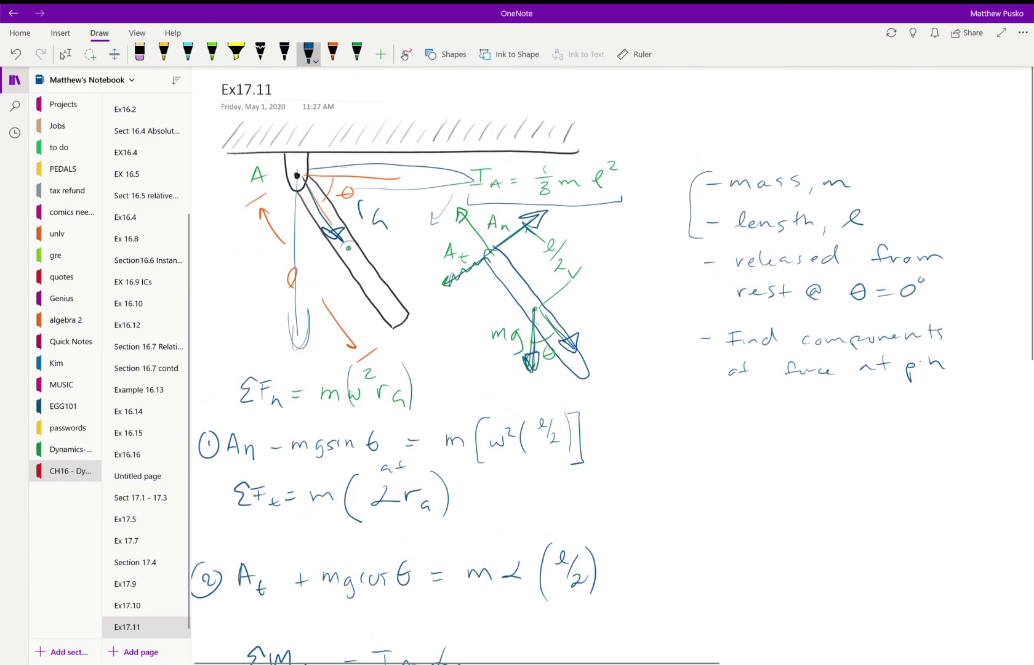
mouse_move(466, 161)
left_mouse_down()
mouse_move(638, 147)
mouse_move(469, 206)
left_mouse_up()
scroll(612, 366, "down", 5)
left_click(64, 54)
left_click(308, 54)
- Complete the right side as (1/3 mℓ²)α and circle α
left_click_drag(453, 357, 438, 409)
left_click_drag(459, 367, 465, 379)
mouse_move(454, 383)
left_mouse_down()
mouse_move(465, 389)
mouse_move(457, 397)
left_mouse_up()
left_click_drag(475, 374, 492, 387)
mouse_move(501, 383)
left_mouse_down()
mouse_move(509, 369)
mouse_move(512, 386)
left_mouse_up()
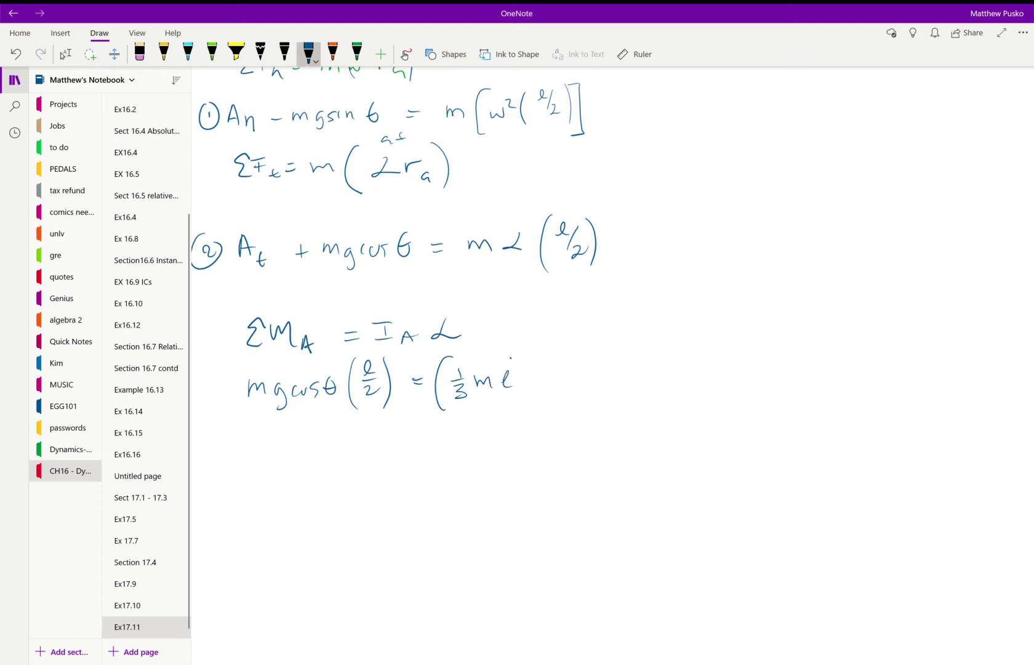
mouse_move(510, 358)
left_mouse_down()
mouse_move(539, 371)
mouse_move(534, 406)
left_mouse_up()
mouse_move(570, 363)
left_mouse_down()
mouse_move(554, 380)
mouse_move(579, 382)
mouse_move(590, 356)
left_mouse_up()
- Write α with numerator mg cosθ(ℓ/2), a fraction bar, and denominator (1/3 mℓ²)
scroll(394, 363, "down", 5)
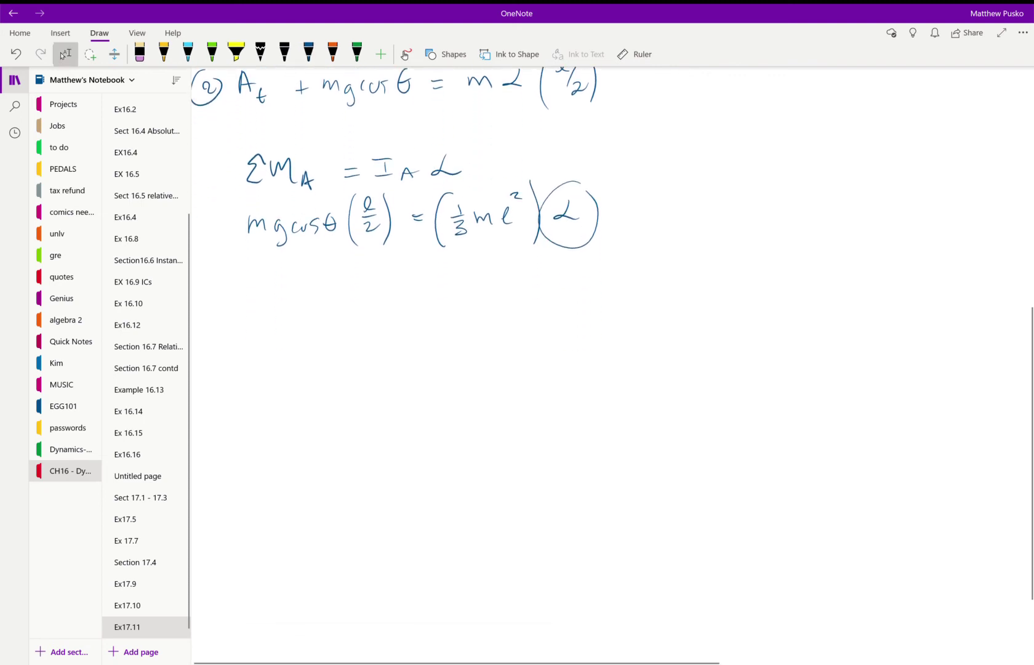
mouse_move(318, 294)
left_mouse_down()
mouse_move(321, 303)
mouse_move(337, 291)
left_mouse_up()
mouse_move(329, 298)
left_mouse_down()
mouse_move(376, 283)
mouse_move(407, 287)
mouse_move(404, 298)
mouse_move(427, 288)
left_mouse_up()
mouse_move(439, 280)
left_mouse_down()
mouse_move(447, 286)
mouse_move(472, 270)
mouse_move(496, 288)
left_mouse_up()
left_click_drag(519, 254, 518, 266)
mouse_move(526, 256)
left_mouse_down()
mouse_move(518, 276)
mouse_move(537, 281)
left_mouse_up()
left_click_drag(540, 253, 542, 286)
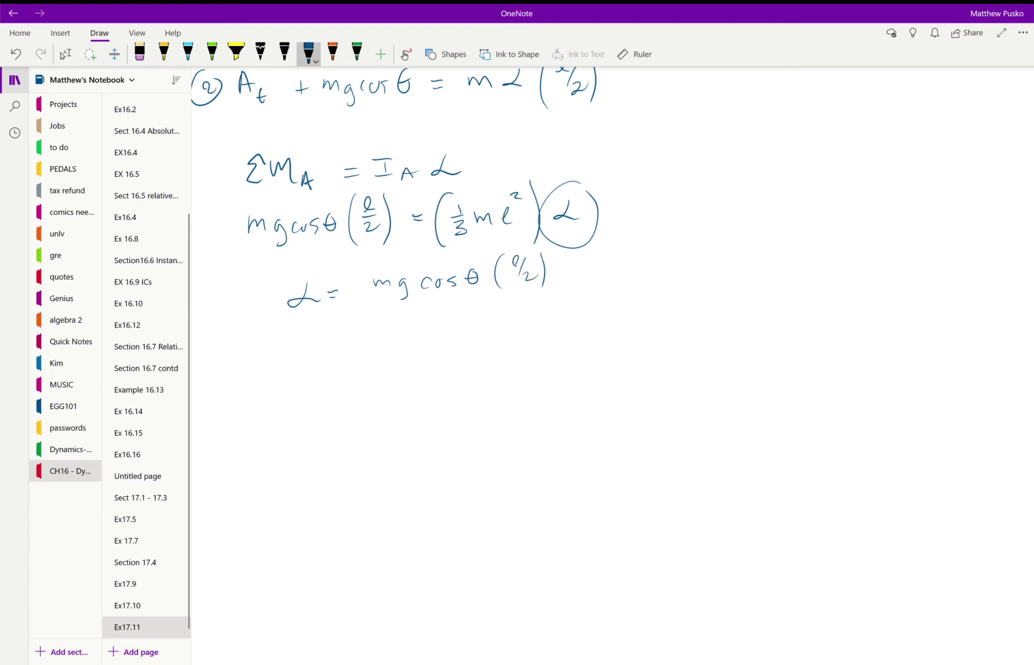
left_click_drag(365, 297, 554, 288)
mouse_move(389, 300)
left_mouse_down()
mouse_move(386, 328)
mouse_move(404, 310)
left_mouse_up()
mouse_move(411, 303)
left_mouse_down()
mouse_move(411, 325)
mouse_move(450, 315)
left_mouse_up()
mouse_move(460, 310)
left_mouse_down()
mouse_move(483, 307)
mouse_move(493, 326)
left_mouse_up()
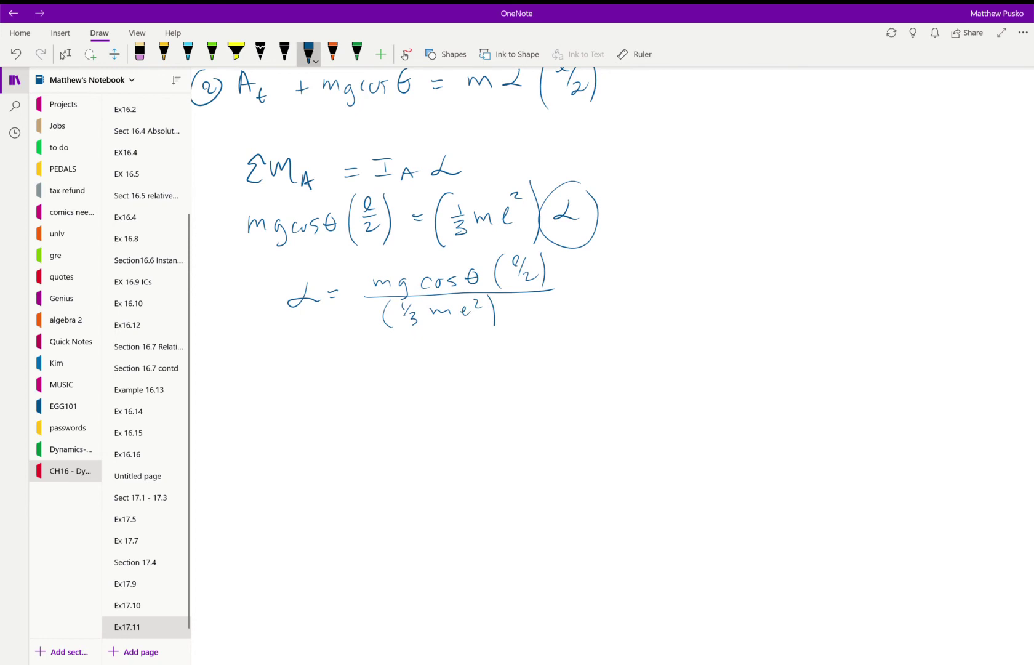
scroll(612, 344, "down", 1)
- Write ∫ω dω = α dθ below the fraction, with an arrow linking it to the α result
left_click(65, 54)
left_click(308, 53)
left_click_drag(272, 305, 257, 377)
mouse_move(275, 330)
left_mouse_down()
mouse_move(293, 341)
mouse_move(296, 328)
left_mouse_up()
mouse_move(310, 333)
left_mouse_down()
mouse_move(313, 321)
mouse_move(335, 338)
mouse_move(340, 326)
mouse_move(377, 333)
left_mouse_up()
left_click_drag(363, 340, 382, 338)
mouse_move(410, 322)
left_mouse_down()
mouse_move(404, 337)
mouse_move(420, 338)
left_mouse_up()
left_click_drag(442, 329, 444, 337)
left_click_drag(463, 315, 473, 321)
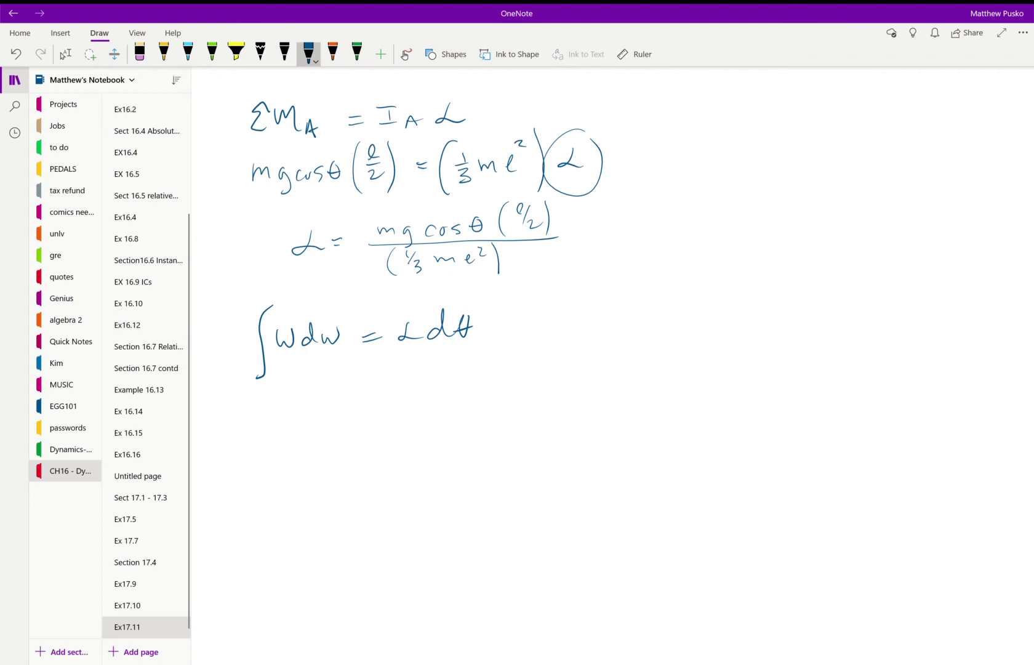
mouse_move(333, 256)
left_mouse_down()
mouse_move(391, 306)
mouse_move(401, 296)
mouse_move(385, 308)
left_mouse_up()
- Write the definite integral ∫₀^ω ω dω = and a right-hand integral with limits 0 to 90
left_click_drag(255, 403, 246, 459)
left_click_drag(250, 472, 250, 472)
mouse_move(240, 389)
left_mouse_down()
mouse_move(253, 390)
mouse_move(277, 435)
mouse_move(281, 419)
mouse_move(302, 437)
mouse_move(325, 420)
mouse_move(352, 426)
left_mouse_up()
left_click_drag(343, 429, 353, 429)
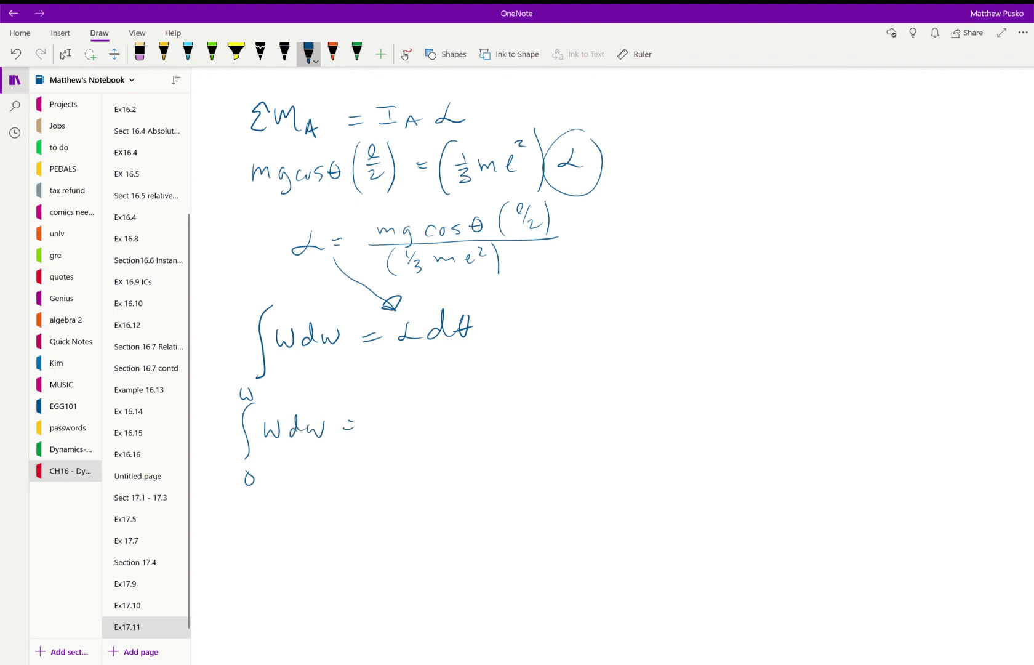
left_click_drag(394, 391, 385, 478)
left_click_drag(383, 372, 380, 387)
left_click_drag(393, 374, 392, 375)
- Trace the loop linking pivot A to I_A higher up the page
scroll(612, 365, "up", 9)
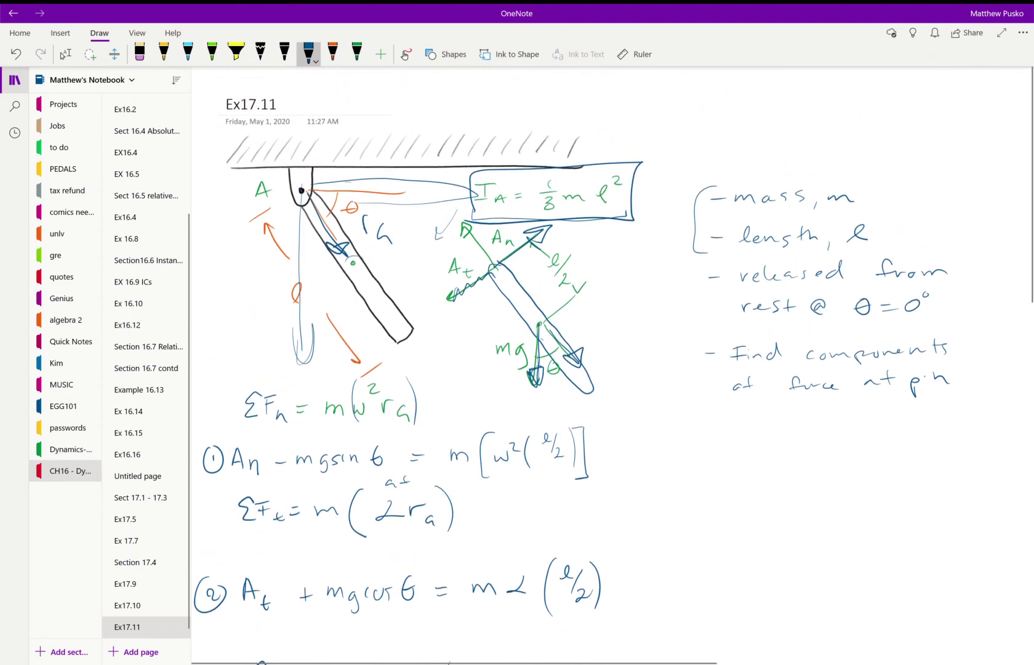
left_click_drag(328, 174, 440, 174)
mouse_move(315, 171)
left_mouse_down()
mouse_move(439, 168)
mouse_move(351, 175)
left_mouse_up()
left_click_drag(307, 255, 307, 298)
scroll(613, 363, "down", 9)
- Complete the right integrand as (1.5 g/ℓ) cosθ dθ
left_click(65, 55)
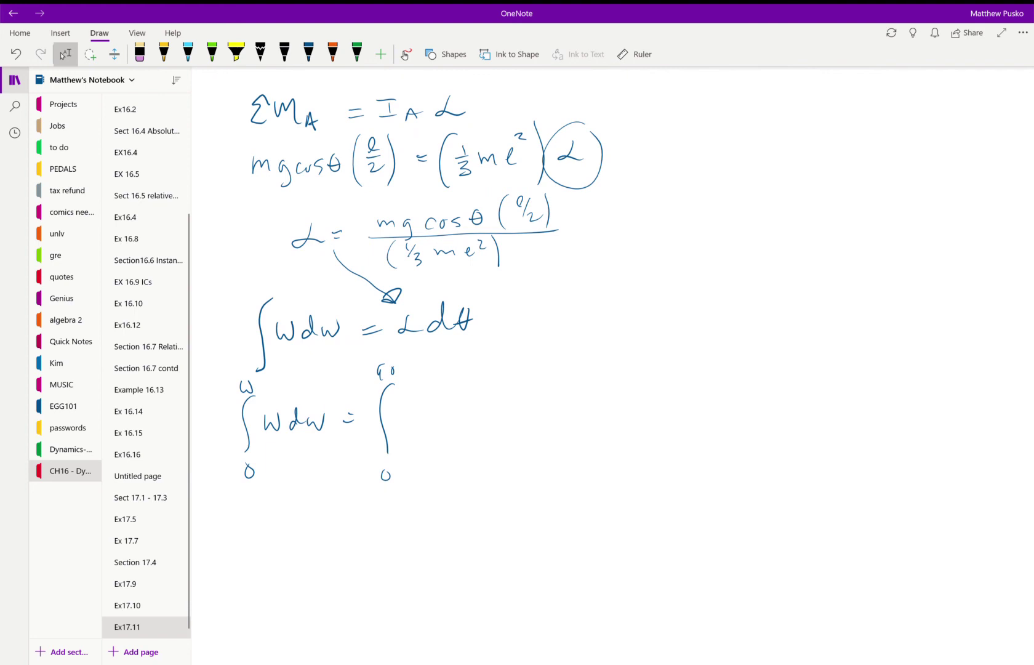
left_click(308, 53)
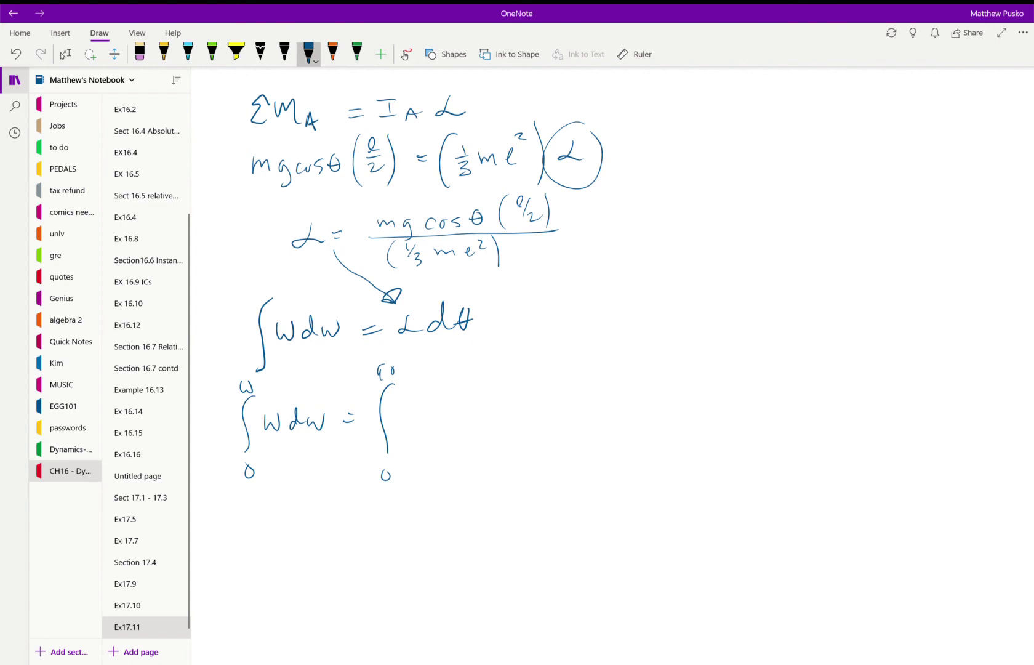
mouse_move(412, 392)
left_mouse_down()
mouse_move(406, 429)
mouse_move(434, 418)
mouse_move(489, 436)
left_mouse_up()
left_click(428, 420)
left_click_drag(519, 409, 513, 421)
mouse_move(528, 410)
left_mouse_down()
mouse_move(523, 421)
mouse_move(533, 412)
left_mouse_up()
mouse_move(545, 406)
left_mouse_down()
mouse_move(538, 423)
mouse_move(576, 409)
mouse_move(600, 417)
left_mouse_up()
mouse_move(618, 402)
left_mouse_down()
mouse_move(613, 417)
mouse_move(625, 406)
left_mouse_up()
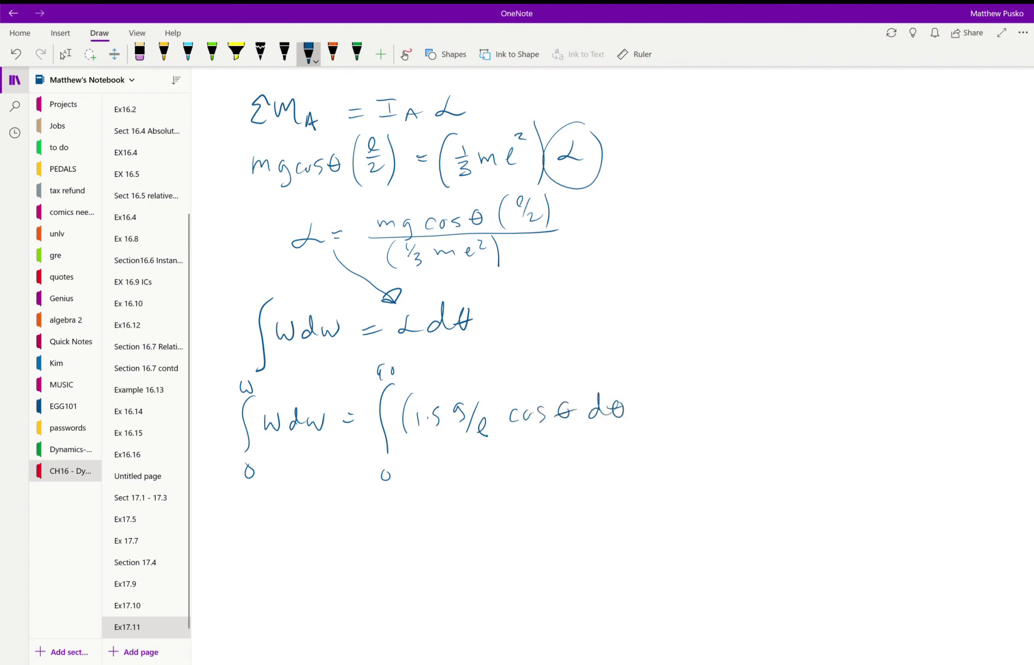
scroll(517, 308, "down", 3)
- Write ω² = 3g/ℓ below the integrals, with an arrow note ωt beside it
mouse_move(285, 414)
left_mouse_down()
mouse_move(285, 426)
mouse_move(303, 419)
left_mouse_up()
left_click_drag(307, 400, 322, 411)
left_click_drag(330, 420, 342, 422)
mouse_move(390, 395)
left_mouse_down()
mouse_move(400, 405)
mouse_move(394, 412)
left_mouse_up()
mouse_move(421, 400)
left_mouse_down()
mouse_move(430, 427)
mouse_move(462, 429)
left_mouse_up()
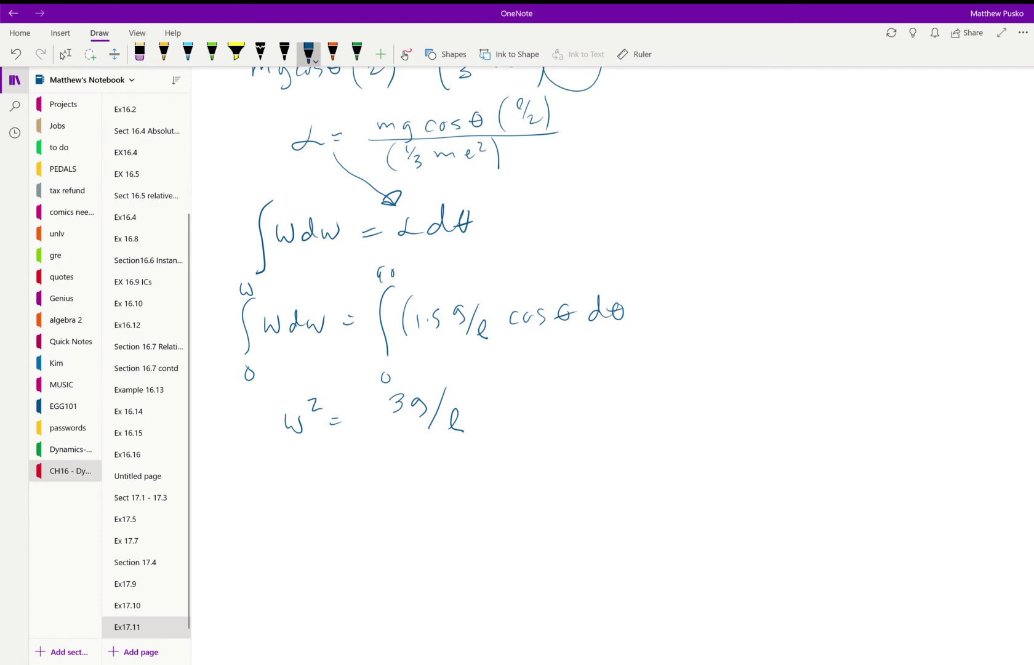
mouse_move(514, 407)
left_mouse_down()
mouse_move(544, 400)
mouse_move(535, 415)
left_mouse_up()
mouse_move(572, 397)
left_mouse_down()
mouse_move(574, 409)
mouse_move(606, 392)
mouse_move(631, 400)
left_mouse_up()
left_click_drag(625, 394, 645, 389)
- Write dω/dt = α = 0 beneath ω² = 3g/ℓ
left_click_drag(310, 473, 338, 460)
mouse_move(298, 499)
left_mouse_down()
mouse_move(340, 489)
mouse_move(329, 519)
left_mouse_up()
left_click_drag(331, 520, 358, 502)
left_click_drag(371, 491, 385, 497)
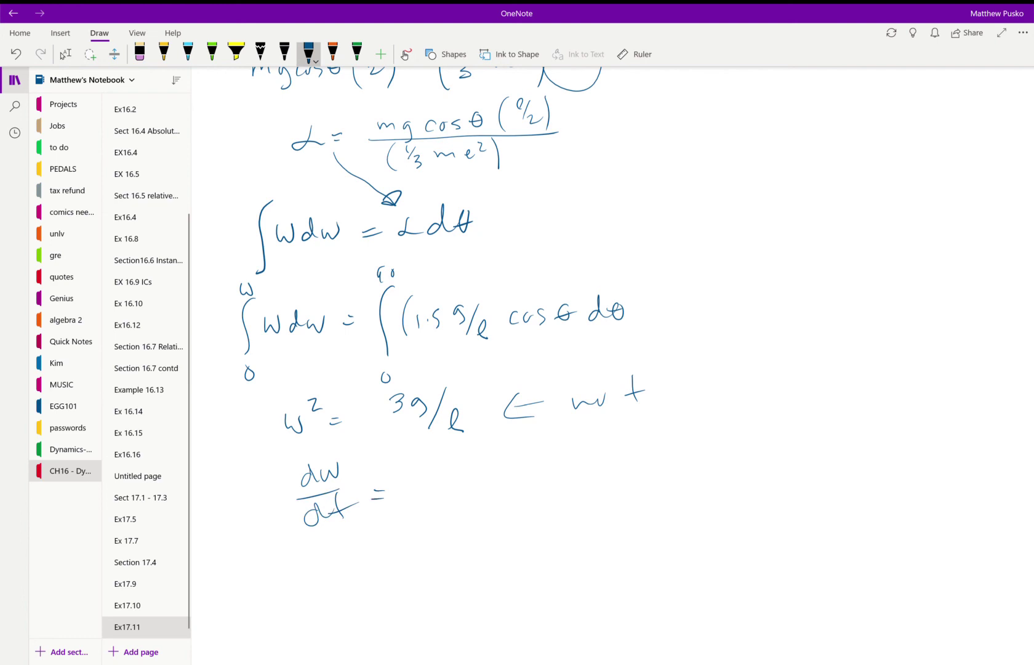
mouse_move(430, 469)
left_mouse_down()
mouse_move(417, 495)
mouse_move(506, 479)
left_mouse_up()
left_click_drag(497, 488, 534, 474)
- Circle ω in ω² = 3g/ℓ and α in dω/dt = α
mouse_move(294, 390)
left_mouse_down()
mouse_move(270, 438)
mouse_move(308, 399)
left_mouse_up()
mouse_move(428, 456)
left_mouse_down()
mouse_move(438, 530)
mouse_move(431, 458)
left_mouse_up()
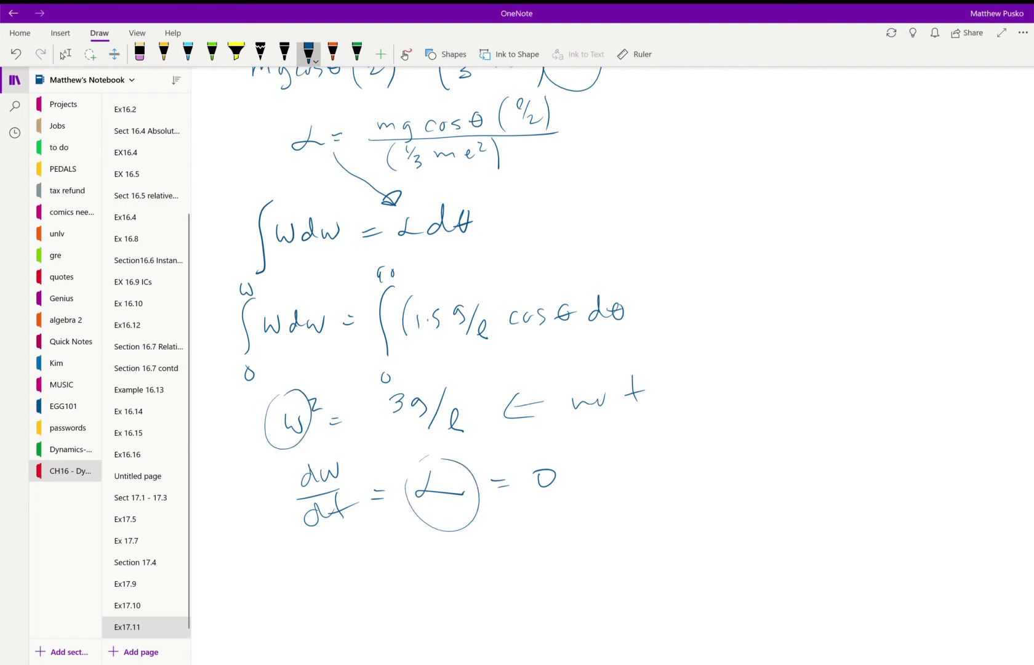
scroll(612, 366, "down", 3)
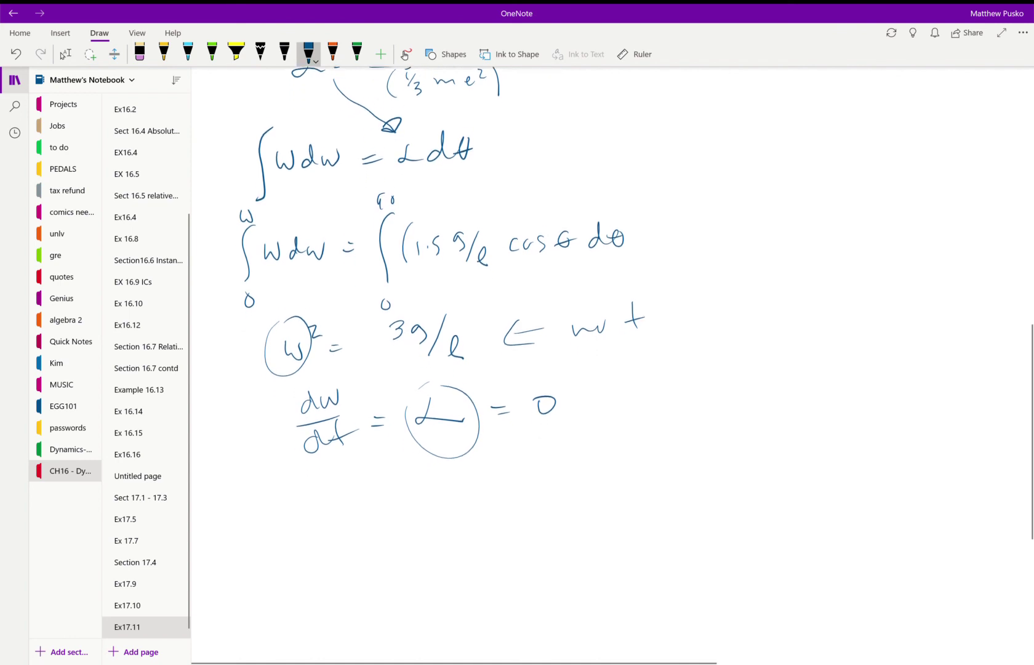
- Write F_A,t = 0 below α = 0
mouse_move(249, 411)
left_mouse_down()
mouse_move(249, 433)
mouse_move(265, 409)
left_mouse_up()
mouse_move(245, 424)
left_mouse_down()
mouse_move(262, 420)
mouse_move(278, 436)
left_mouse_up()
left_click_drag(267, 432, 286, 441)
mouse_move(301, 421)
left_mouse_down()
mouse_move(300, 438)
mouse_move(307, 430)
left_mouse_up()
left_click_drag(321, 424, 356, 416)
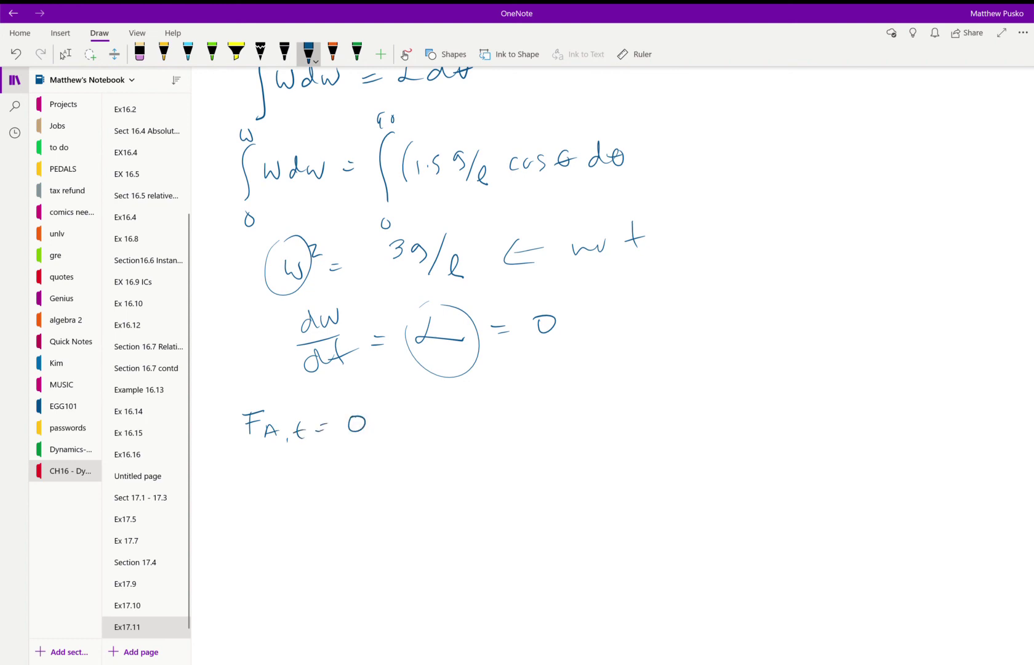
- Write F_A,n = 2.5 mg and box it as the final answer
left_click_drag(250, 465, 249, 488)
mouse_move(244, 470)
left_mouse_down()
mouse_move(263, 464)
mouse_move(261, 473)
left_mouse_up()
mouse_move(261, 492)
left_mouse_down()
mouse_move(305, 492)
mouse_move(331, 476)
left_mouse_up()
left_click_drag(322, 486, 383, 488)
mouse_move(405, 486)
left_mouse_down()
mouse_move(430, 485)
mouse_move(427, 495)
left_mouse_up()
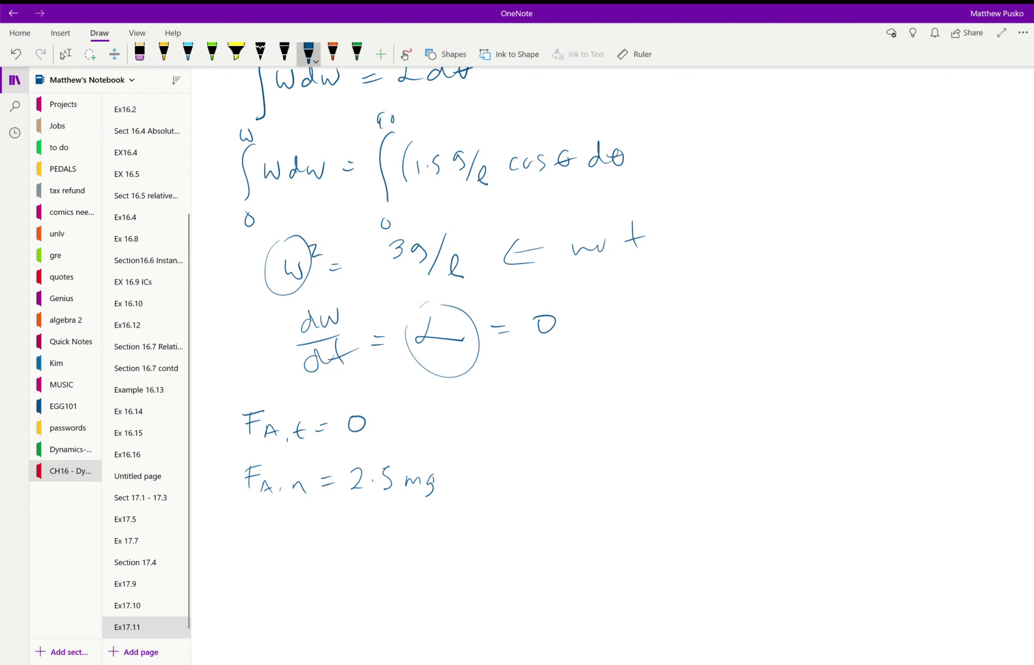
mouse_move(231, 513)
left_mouse_down()
mouse_move(226, 454)
mouse_move(474, 442)
mouse_move(310, 520)
mouse_move(224, 525)
left_mouse_up()
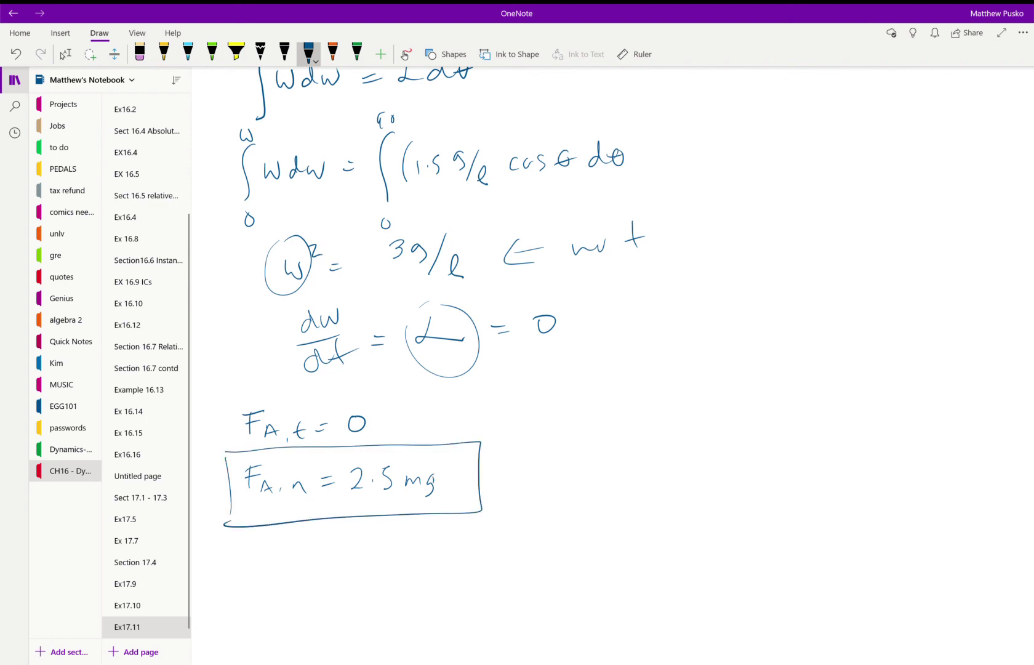